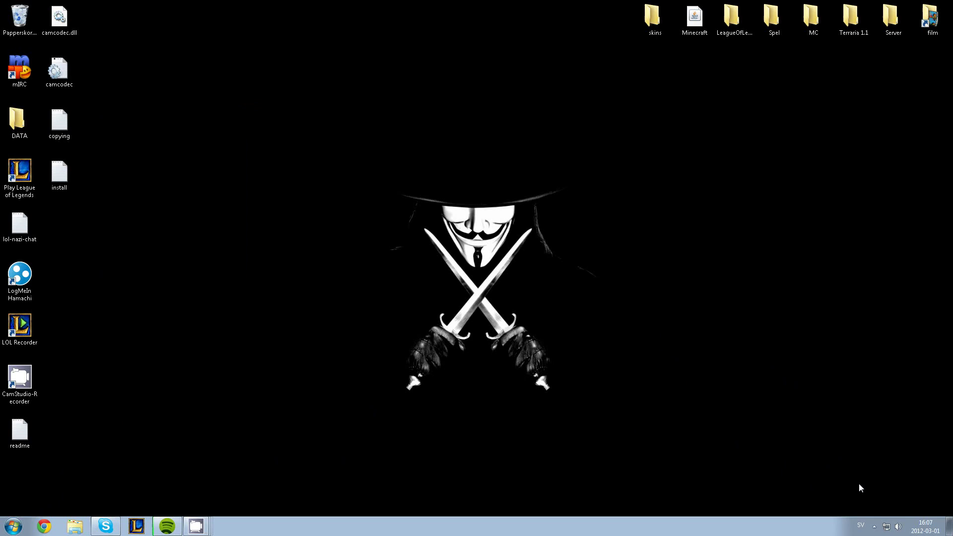
# Open the LOL Replay program that is running in the background.
pyautogui.click(874, 526)
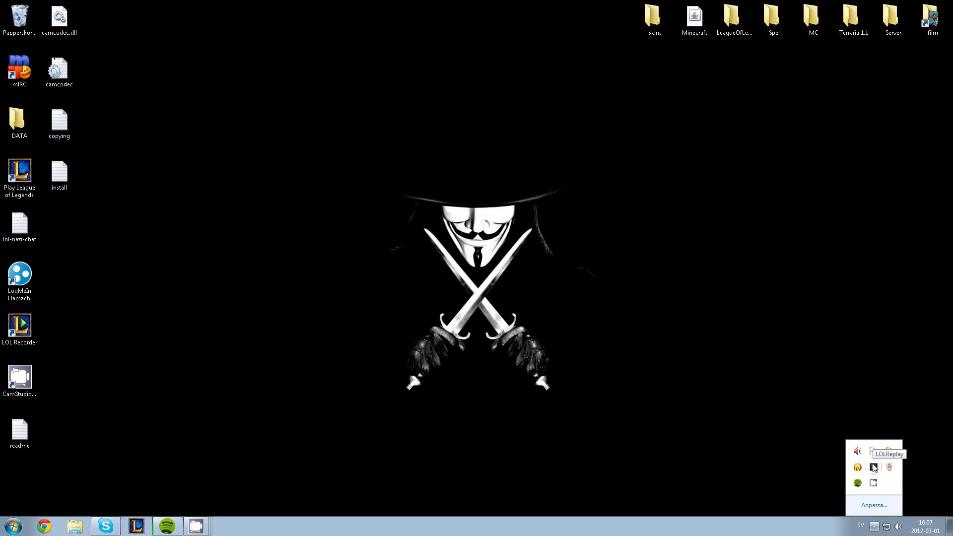
pyautogui.doubleClick(875, 468)
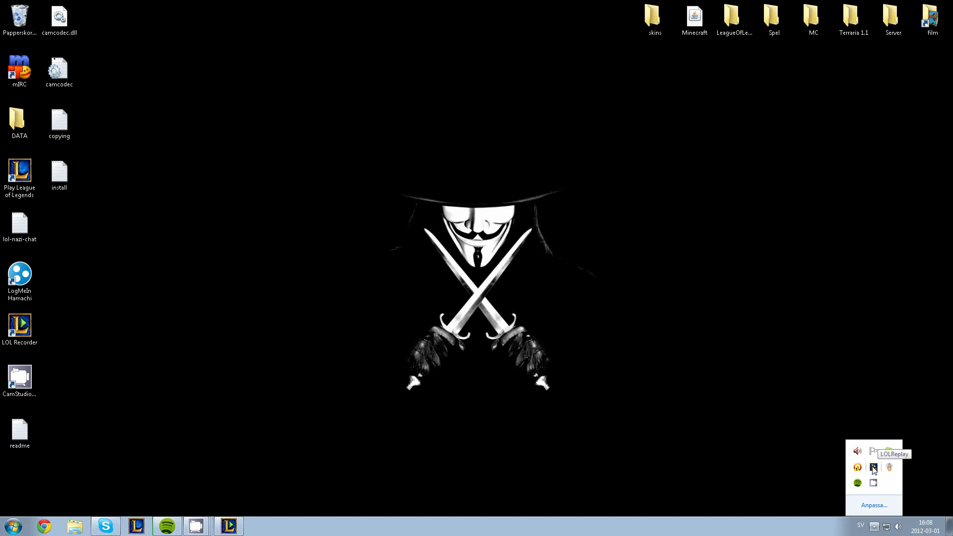
pyautogui.click(588, 461)
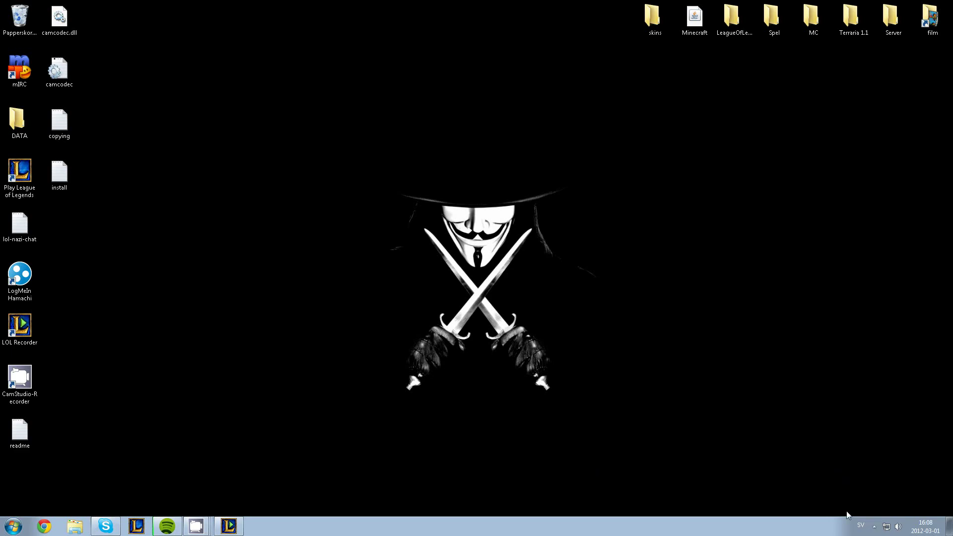
# Open Chrome and go to google.se.
pyautogui.click(47, 527)
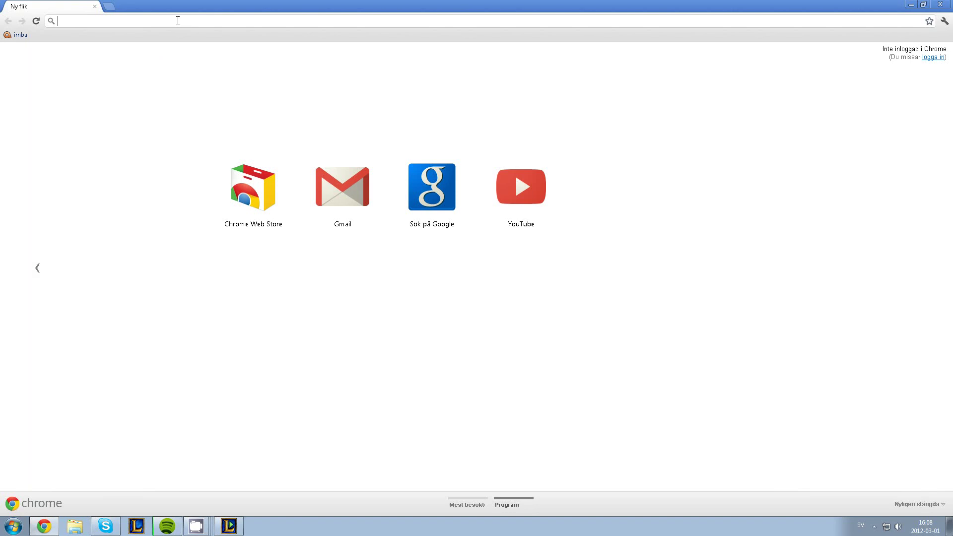
pyautogui.write('google')
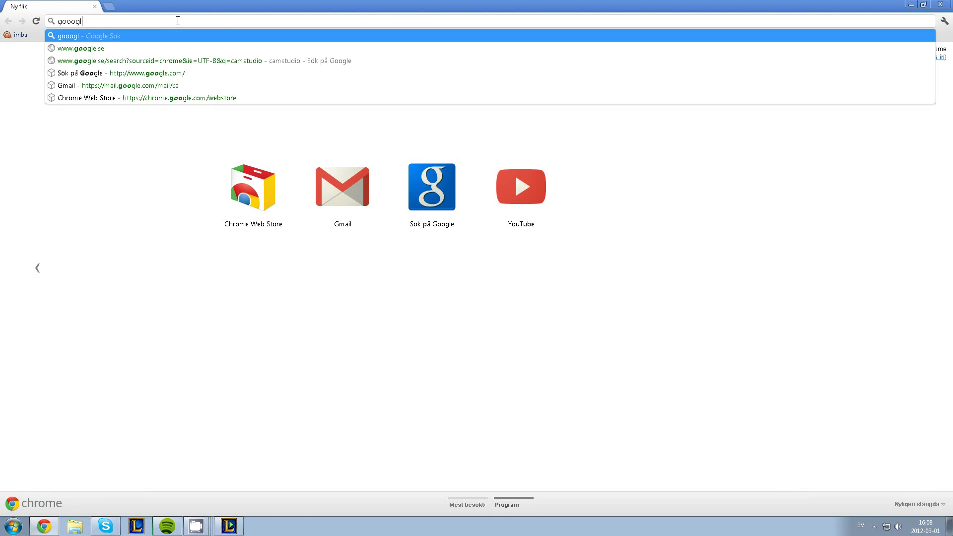
pyautogui.press('BackSpace')
pyautogui.press('BackSpace')
pyautogui.press('BackSpace')
pyautogui.write('gle.se')
pyautogui.press('Return')
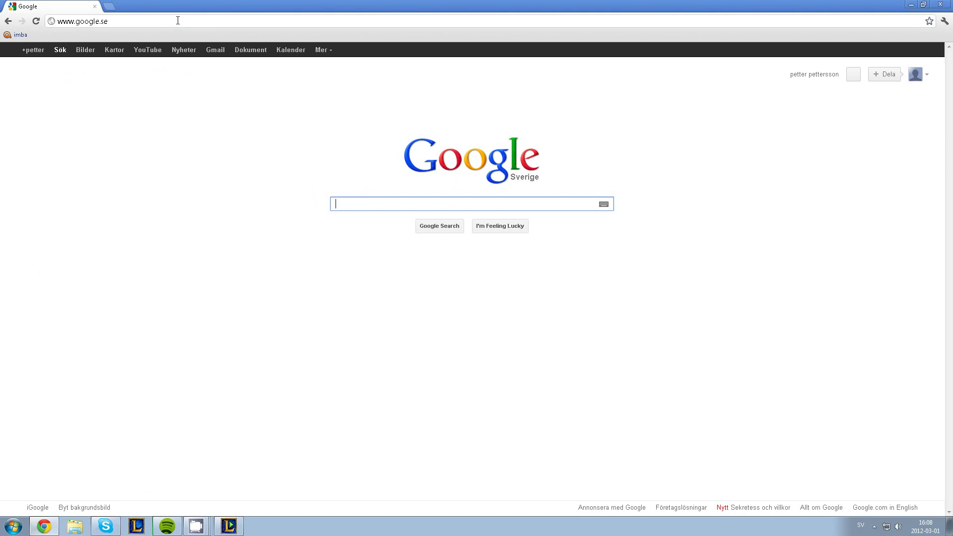
# Search Google for "Lol replay" and open the League Replays website.
pyautogui.write('Lol ')
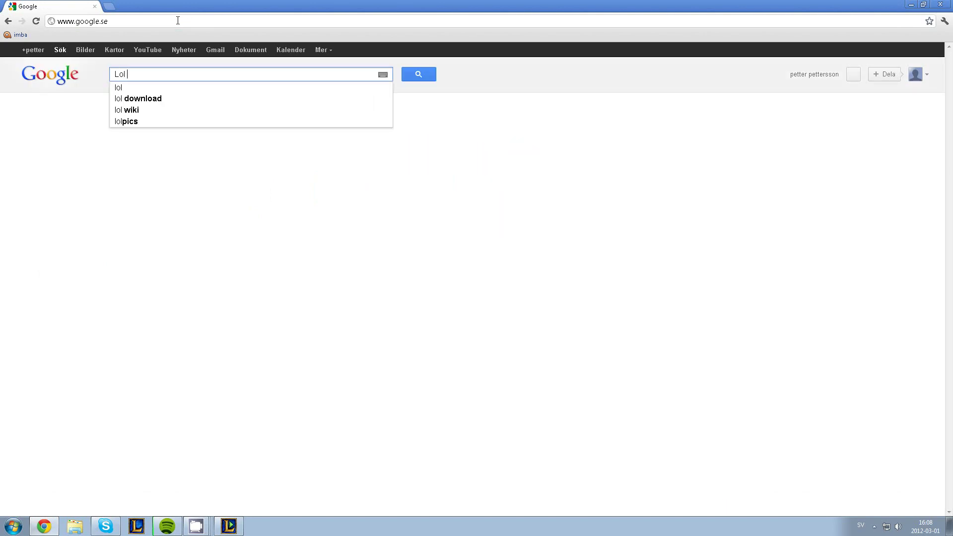
pyautogui.write('replay')
pyautogui.press('Return')
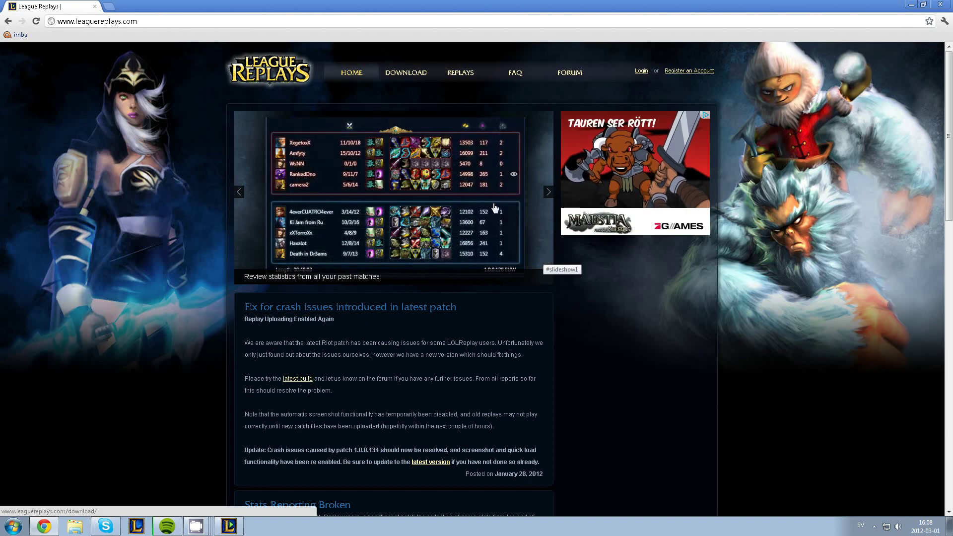
# Open the website's download page and look over the LOL Replay client download and its requirements.
pyautogui.click(399, 73)
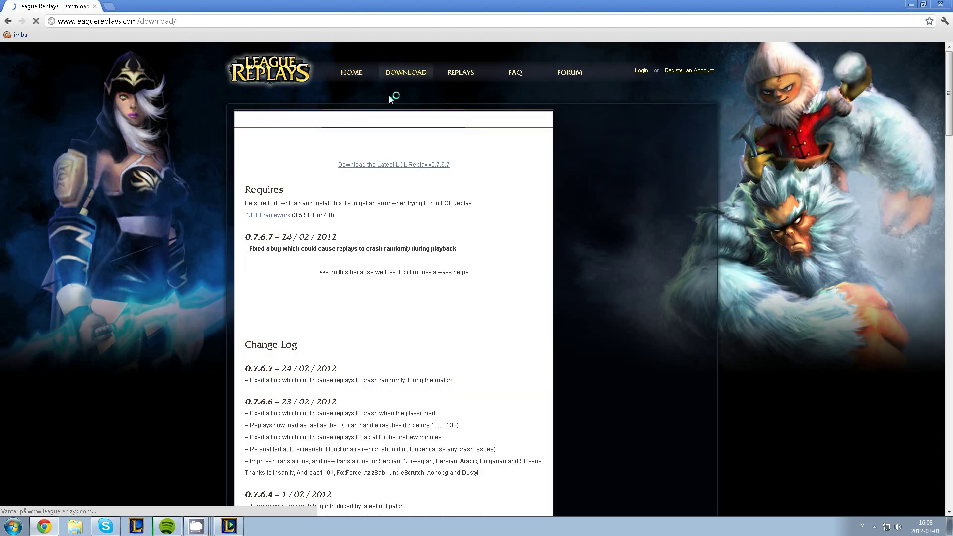
pyautogui.scroll(-1, 398, 267)
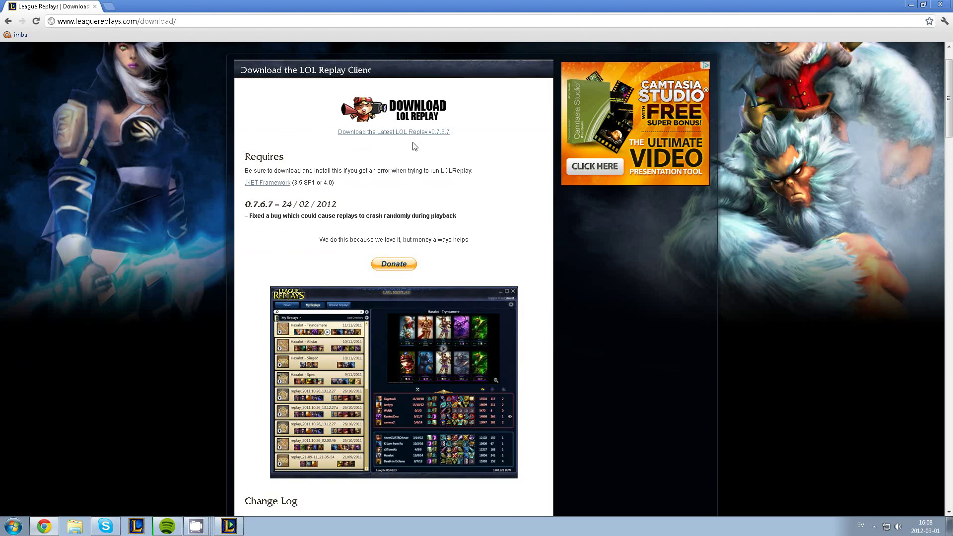
pyautogui.scroll(-2, 415, 139)
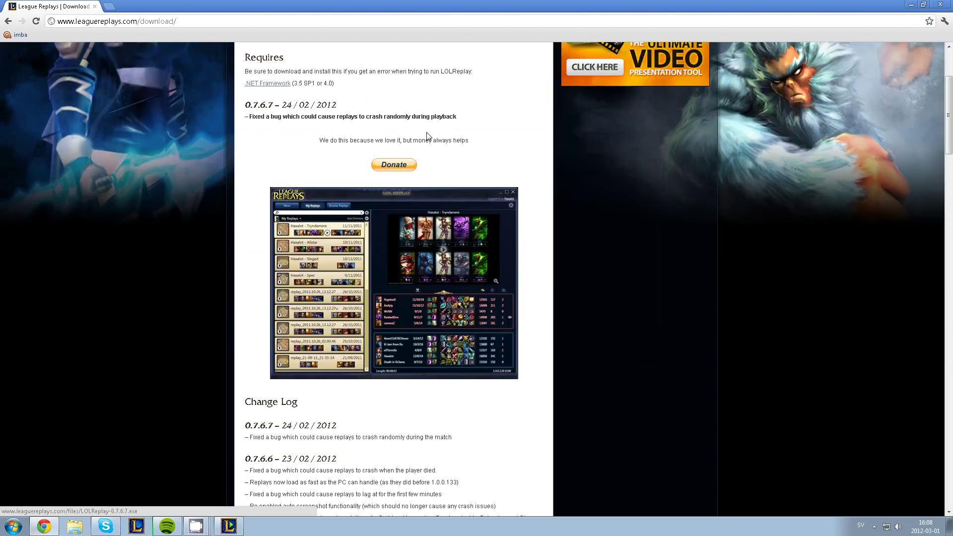
# Switch to LOL Replay, maximize its window and look through the recorded matches in My Replays.
pyautogui.click(228, 527)
pyautogui.moveTo(309, 4); pyautogui.dragTo(577, 63)
pyautogui.click(631, 62)
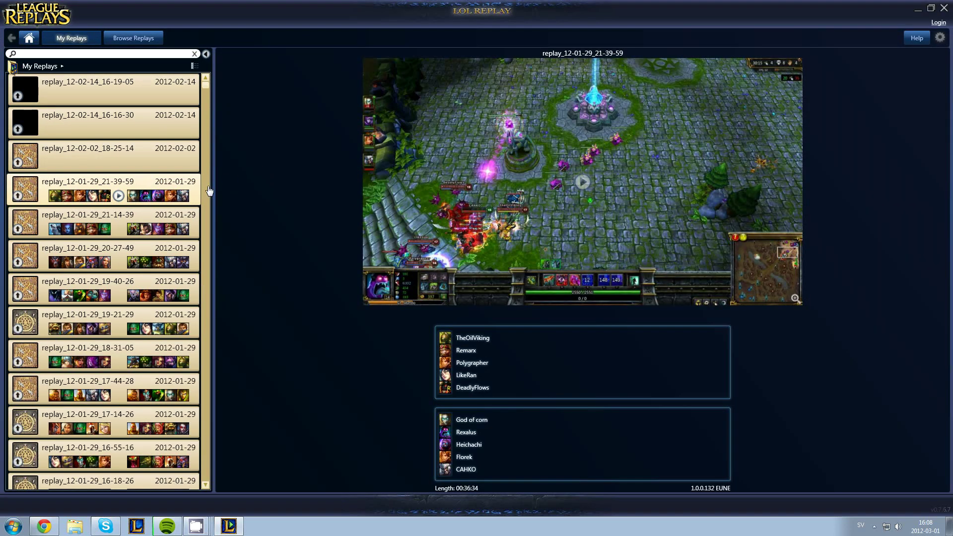
pyautogui.click(207, 199)
pyautogui.moveTo(199, 96); pyautogui.dragTo(204, 159)
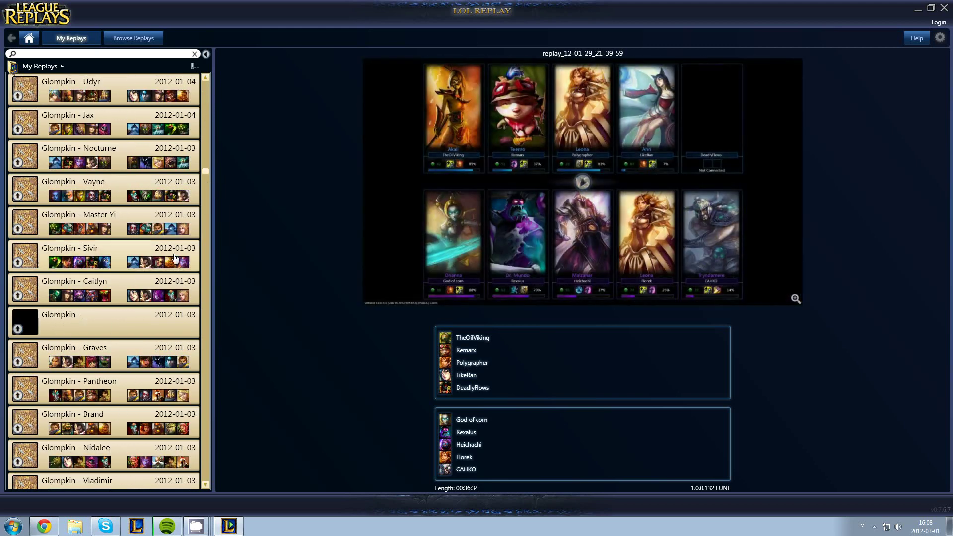
# Look over the replays shared online under Browse Replays and return to My Replays.
pyautogui.click(124, 39)
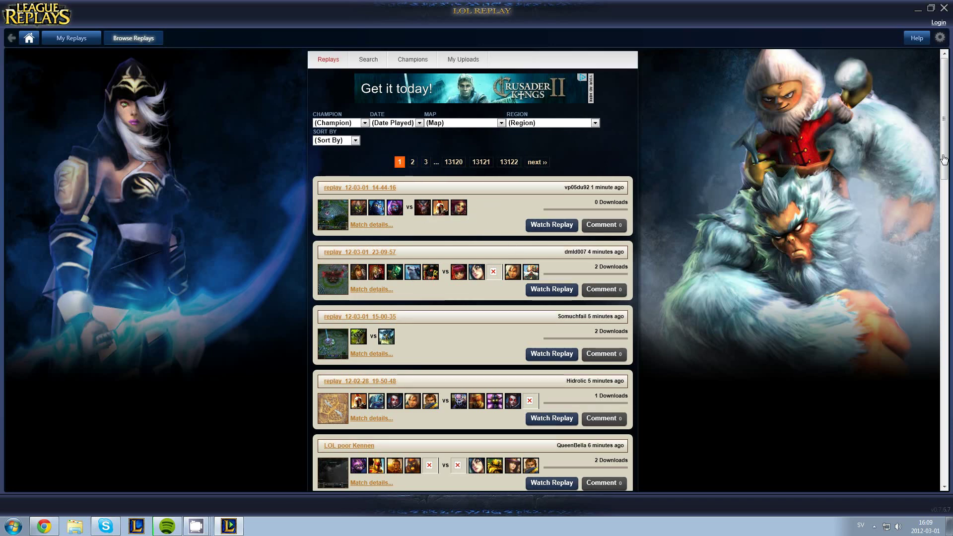
pyautogui.moveTo(945, 160)
pyautogui.mouseDown()
pyautogui.moveTo(950, 419)
pyautogui.moveTo(937, 255)
pyautogui.moveTo(943, 158)
pyautogui.mouseUp()
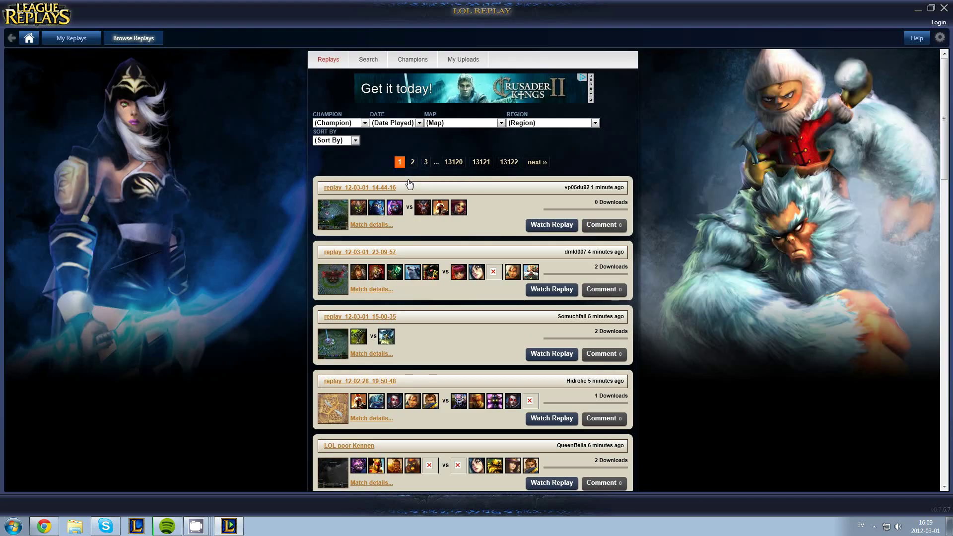
pyautogui.click(59, 39)
# View the news on LOL Replay's home page, restore the window to its smaller size and close it.
pyautogui.click(29, 39)
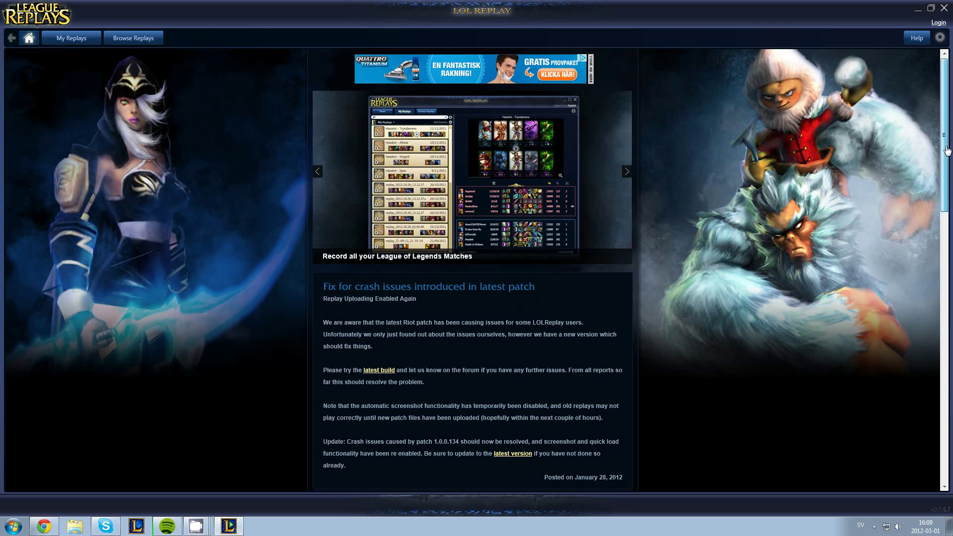
pyautogui.scroll(-6, 939, 153)
pyautogui.scroll(8, 939, 152)
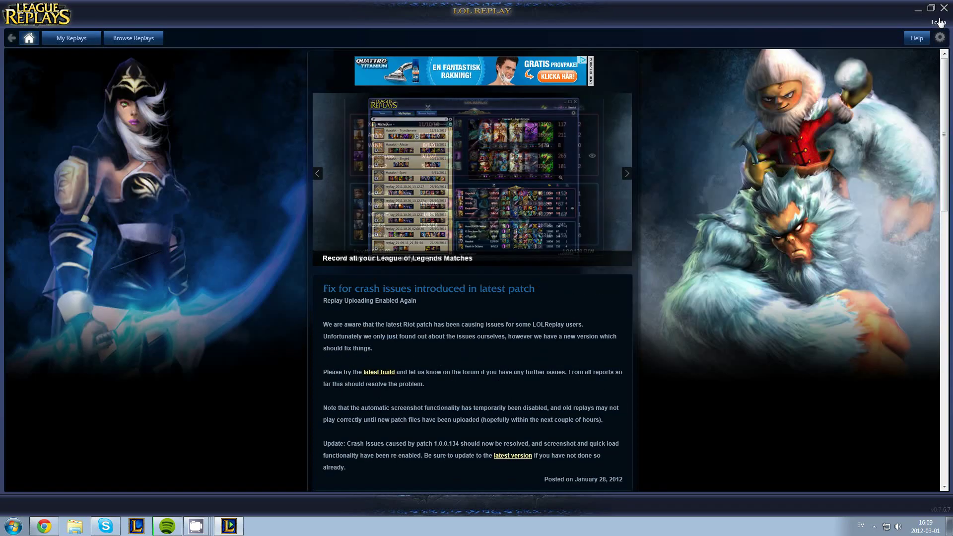
pyautogui.click(931, 8)
pyautogui.click(619, 64)
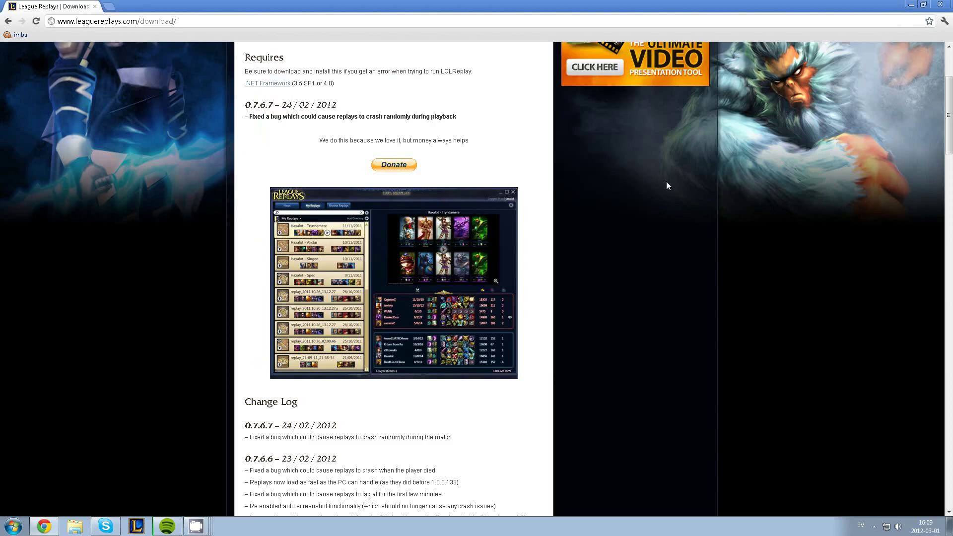
# Review the LOL Replay download page in Chrome and close the browser.
pyautogui.scroll(-5, 665, 219)
pyautogui.scroll(4, 646, 184)
pyautogui.scroll(4, 642, 178)
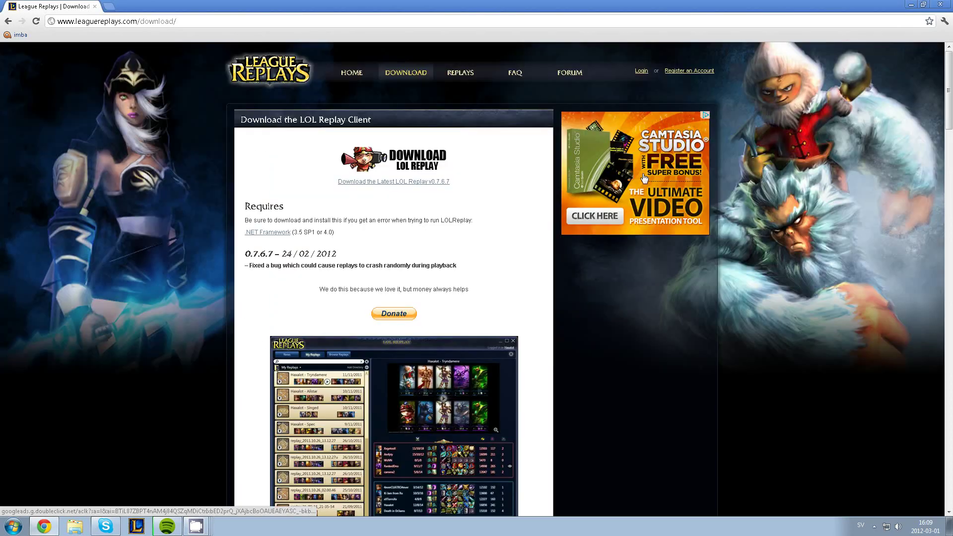
pyautogui.scroll(-6, 654, 176)
pyautogui.scroll(5, 538, 164)
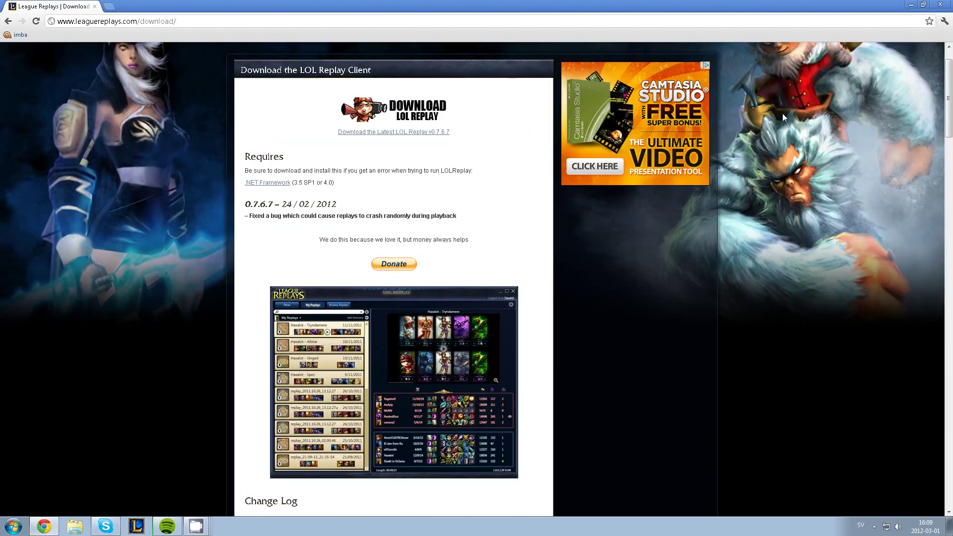
pyautogui.click(941, 5)
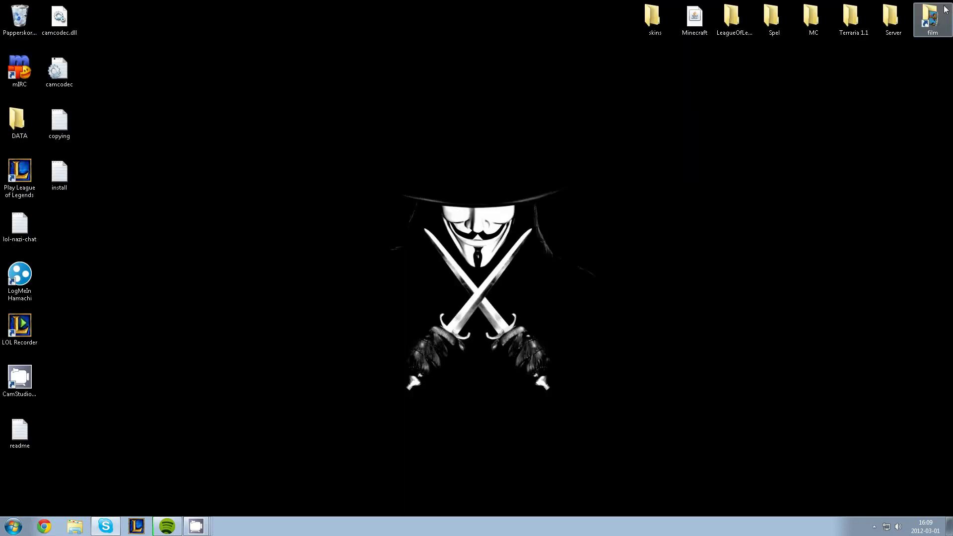
pyautogui.click(874, 527)
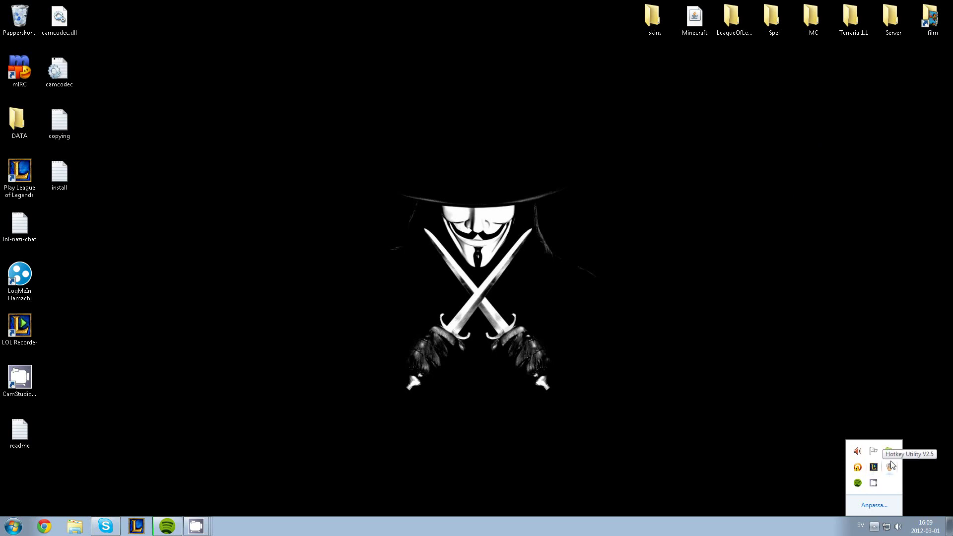
pyautogui.click(600, 385)
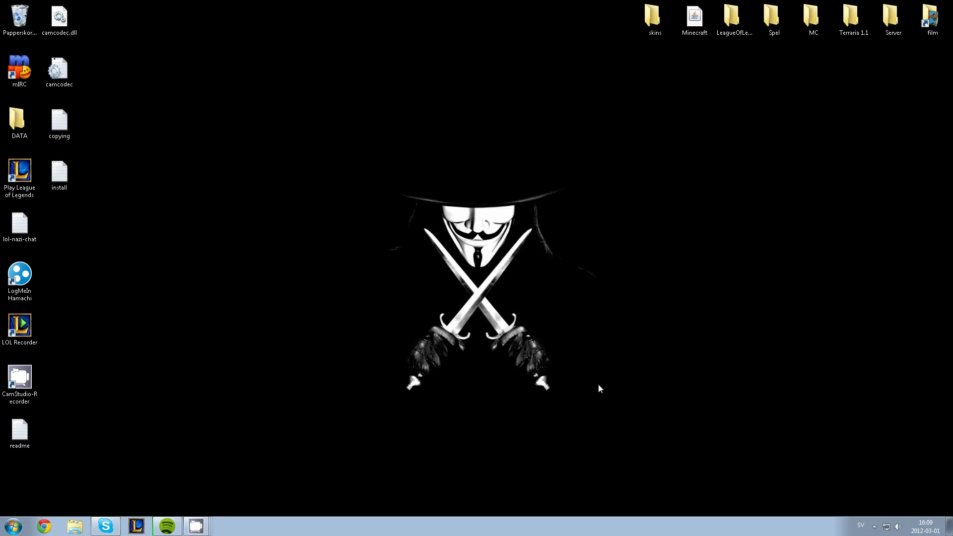
pyautogui.click(19, 531)
pyautogui.click(259, 465)
# Reopen LOL Replay and select the Jax replay from 2012-01-04 in My Replays.
pyautogui.click(875, 526)
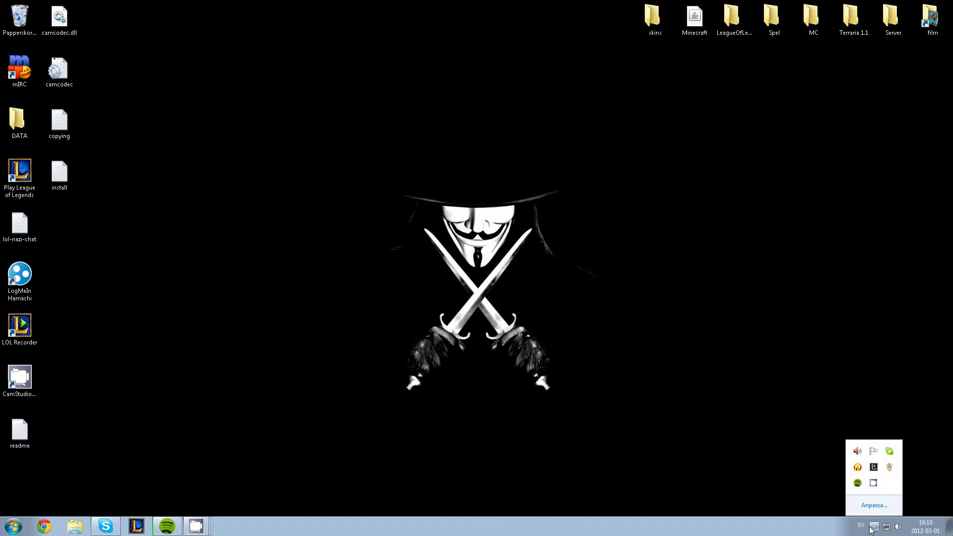
pyautogui.doubleClick(874, 467)
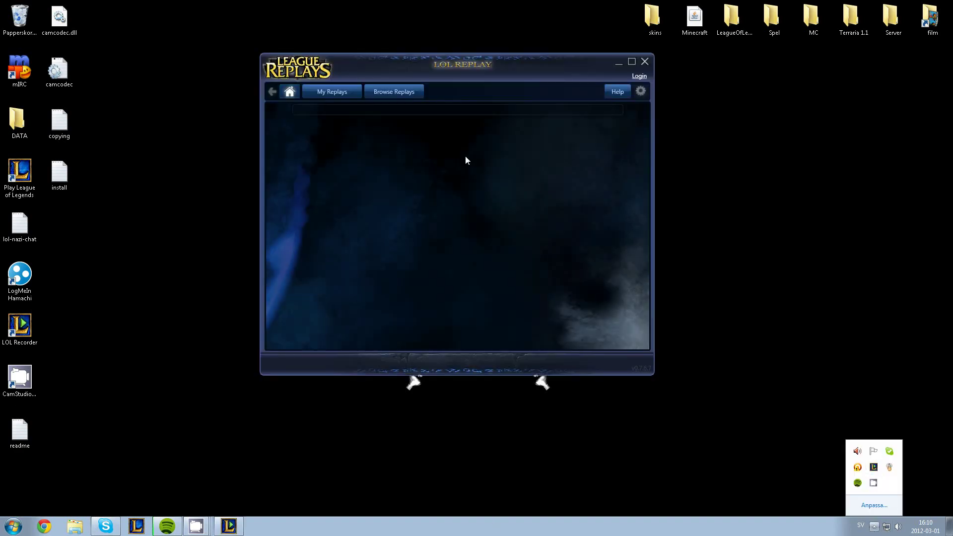
pyautogui.click(346, 94)
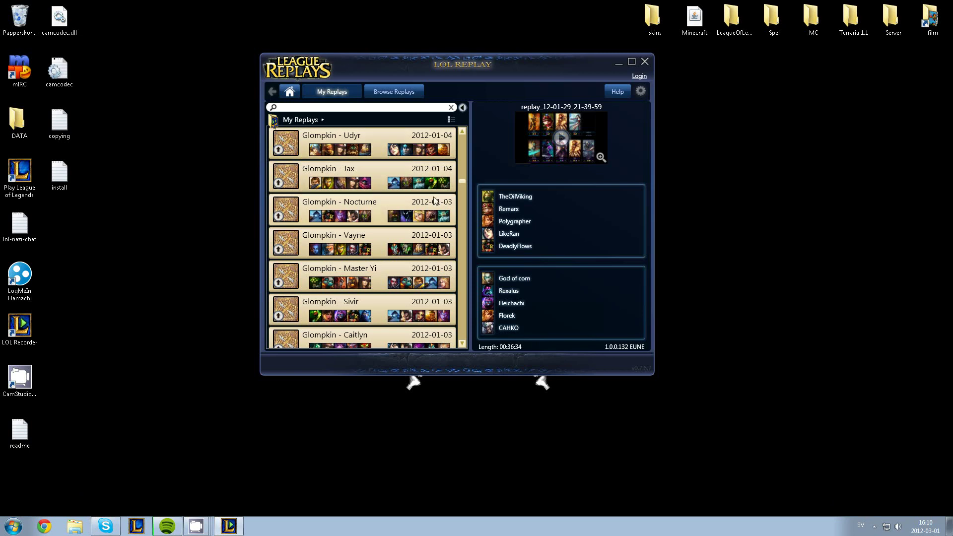
pyautogui.click(375, 171)
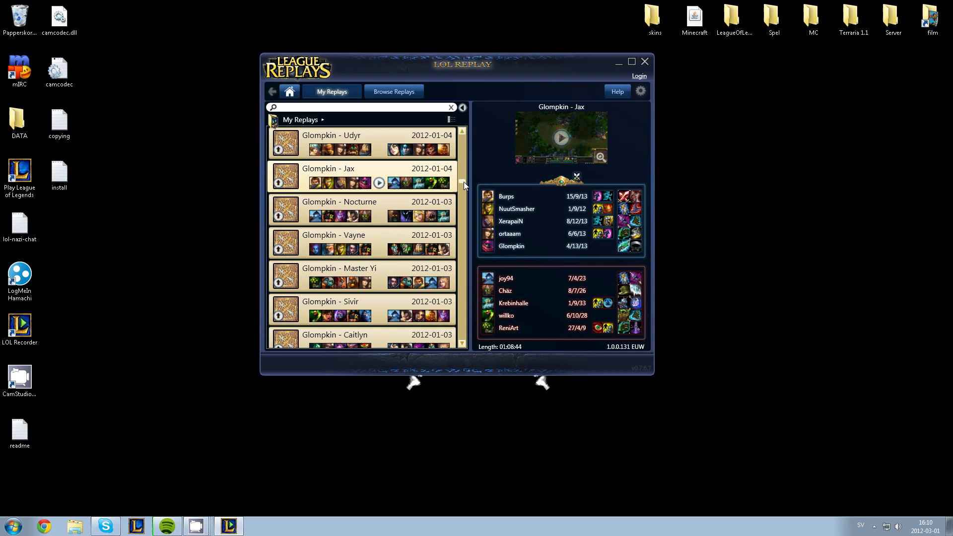
# Look through older matches in the replay list and return to the newest recordings.
pyautogui.moveTo(464, 182); pyautogui.dragTo(463, 196)
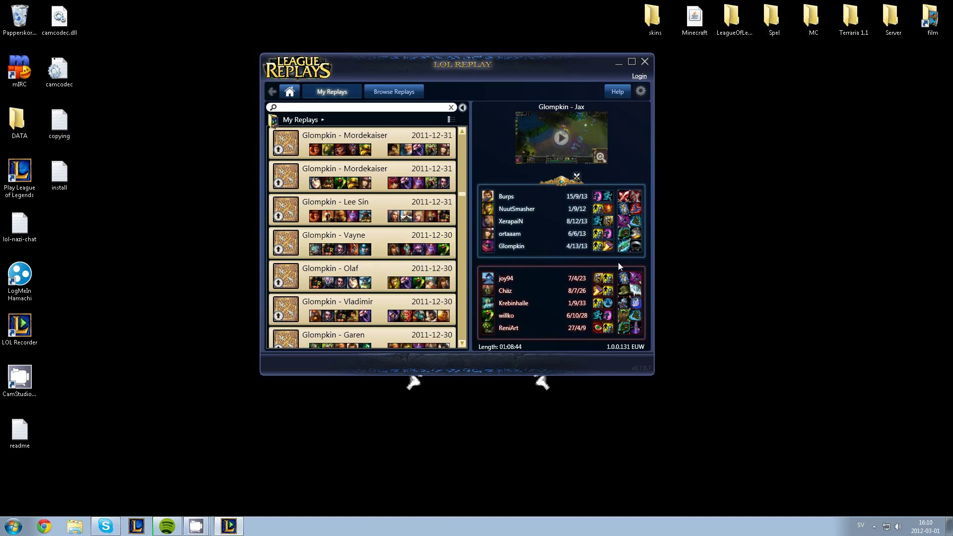
pyautogui.scroll(8, 386, 197)
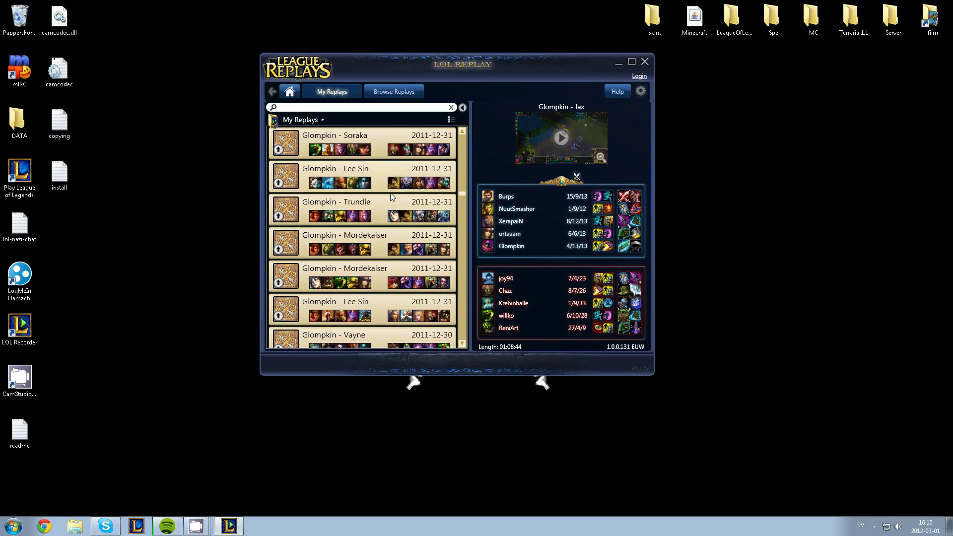
pyautogui.scroll(3, 392, 197)
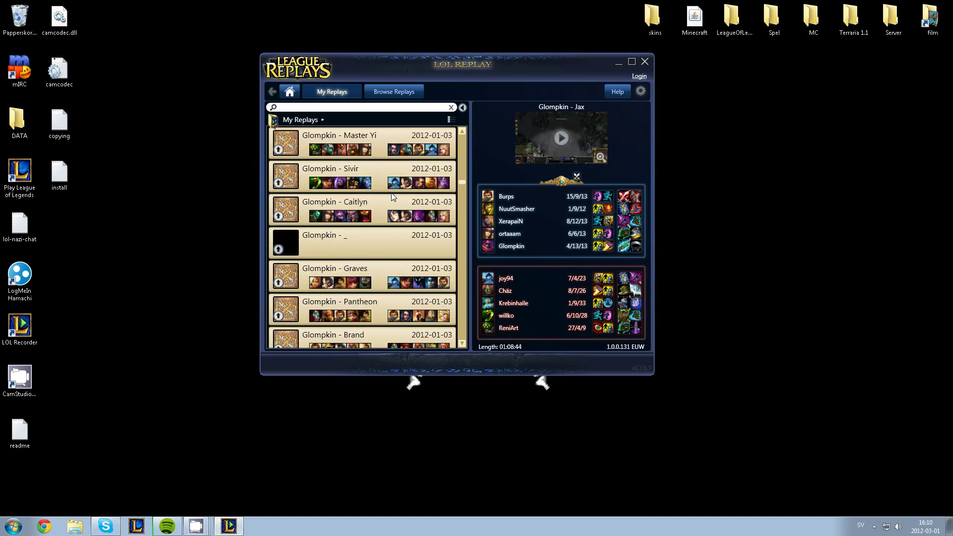
pyautogui.moveTo(461, 183); pyautogui.dragTo(463, 135)
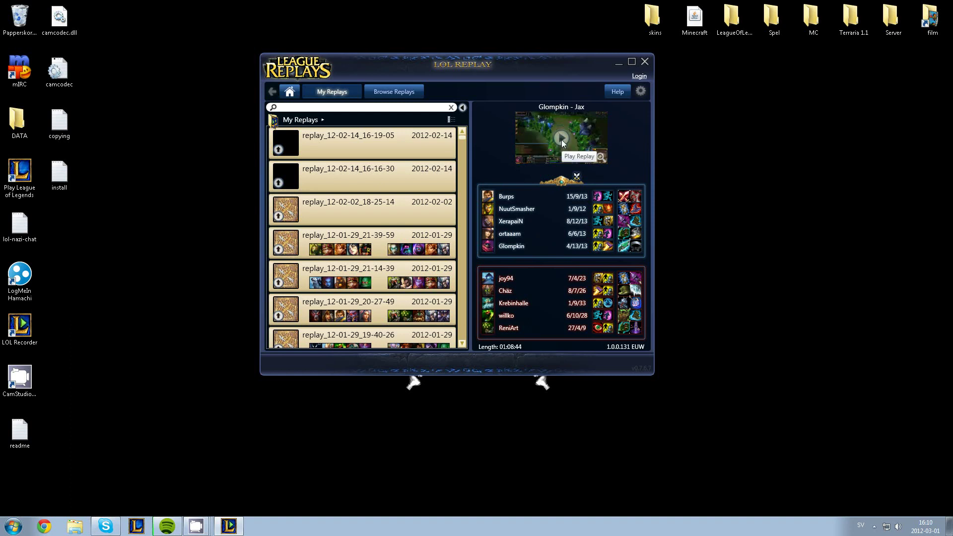
pyautogui.click(130, 379)
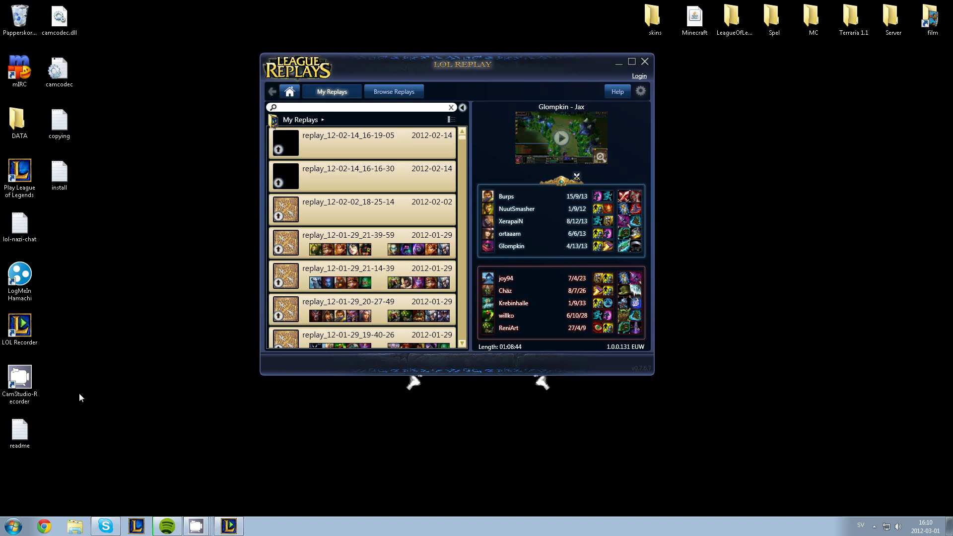
# Launch Fraps and open its movie capture settings.
pyautogui.click(12, 526)
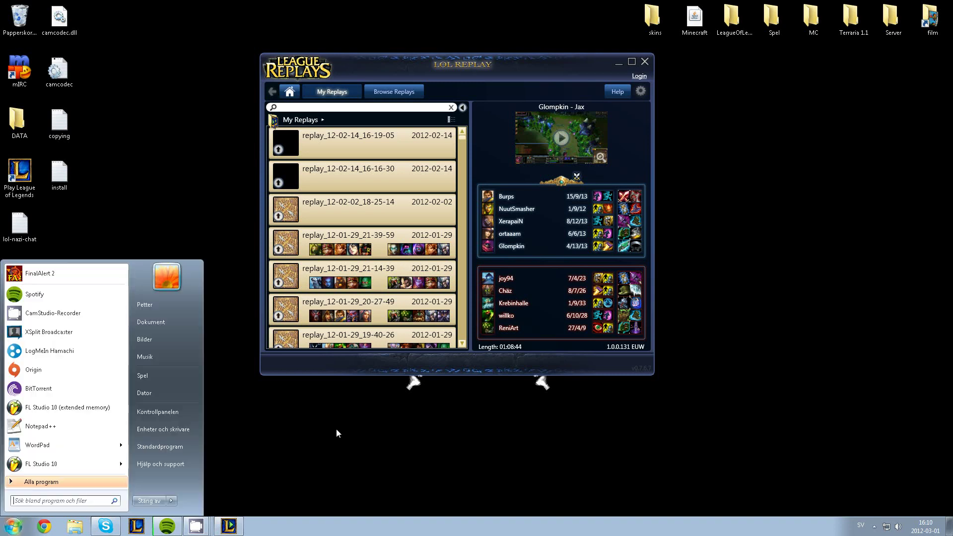
pyautogui.write('cmd')
pyautogui.press('Escape')
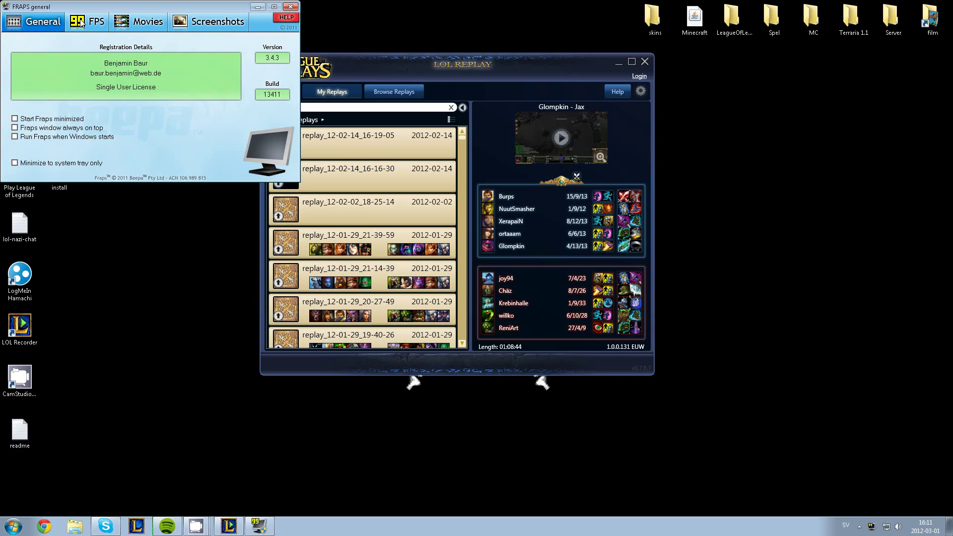
pyautogui.click(81, 23)
pyautogui.click(139, 24)
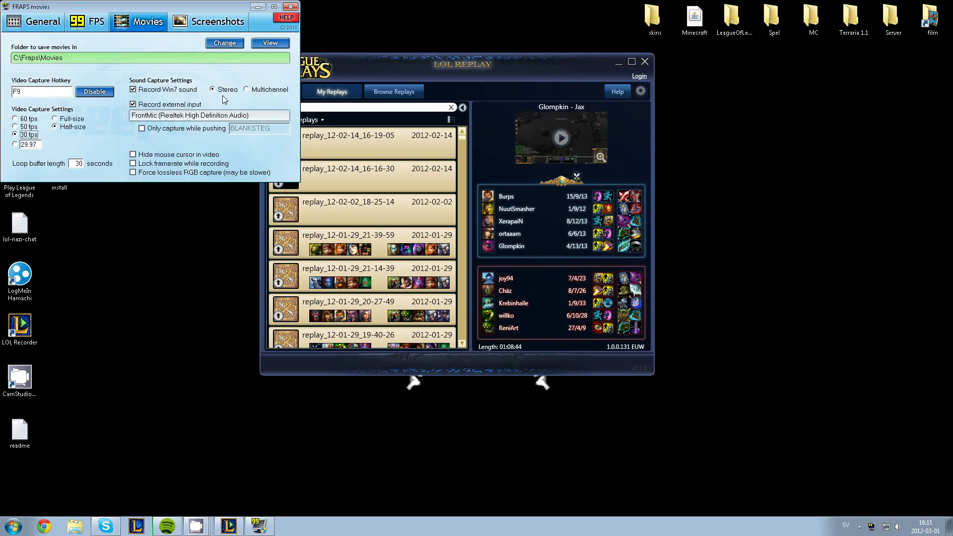
# Check the match details of the newest replays from 2012-01-29 to 2012-02-14 in LOL Replay.
pyautogui.click(421, 274)
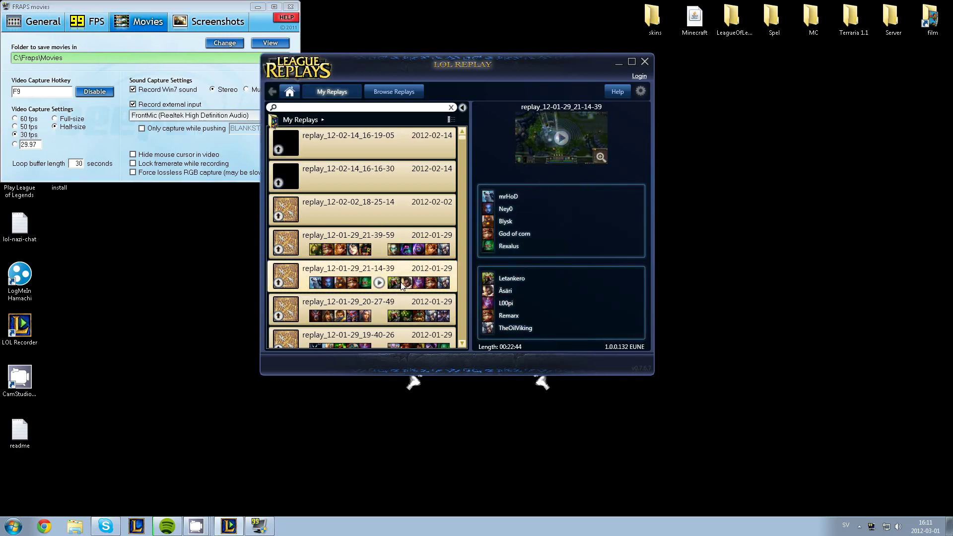
pyautogui.click(406, 301)
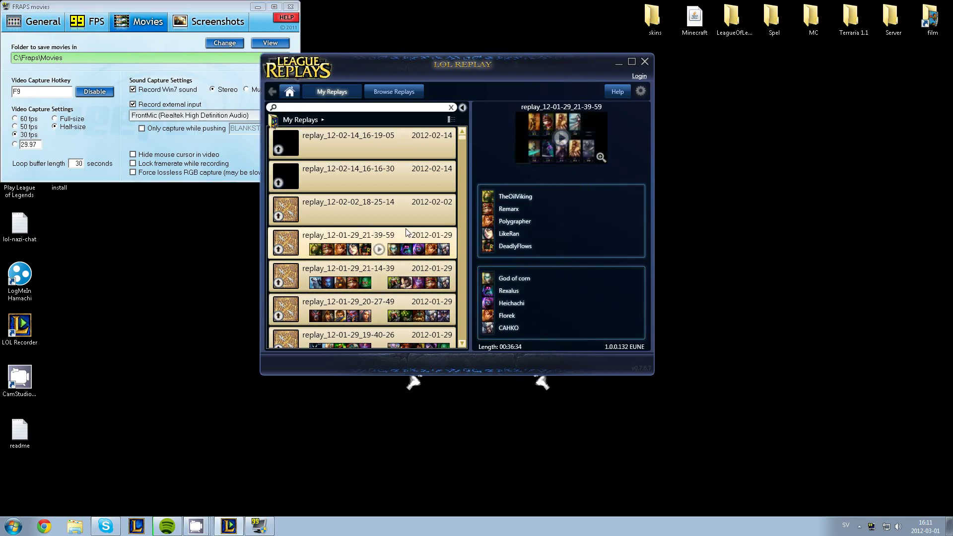
pyautogui.click(400, 207)
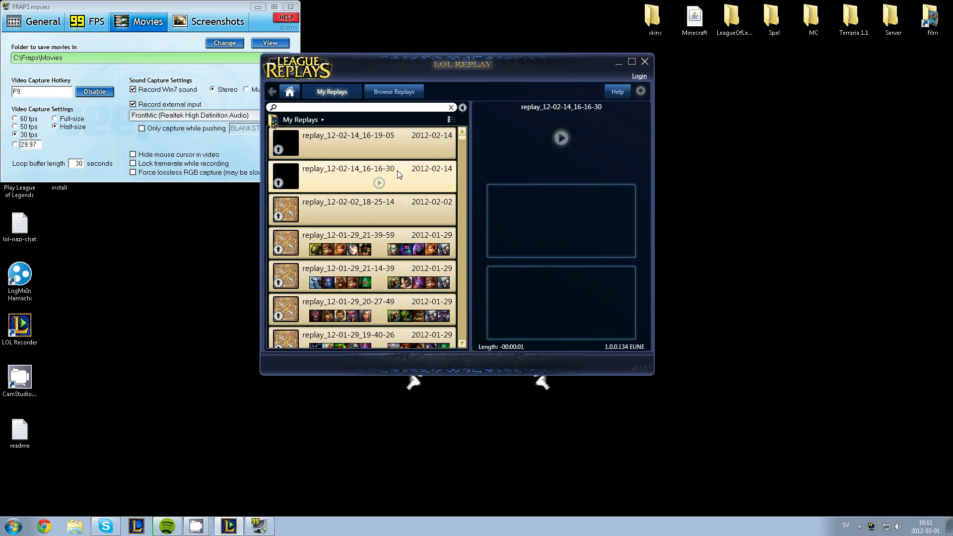
pyautogui.click(380, 273)
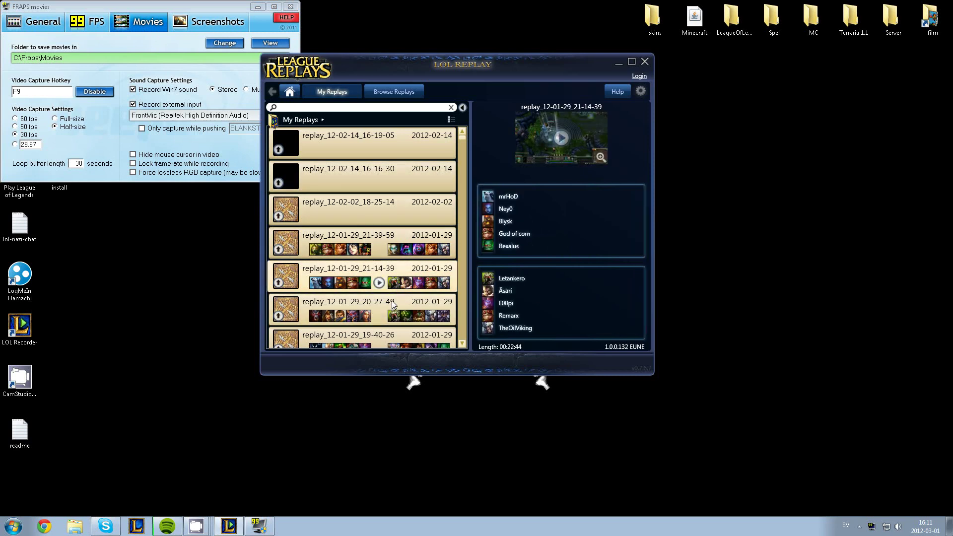
# Browse the older matches from 2012-01-18 and select replay_12-01-18_19-18-15.
pyautogui.scroll(-3, 392, 299)
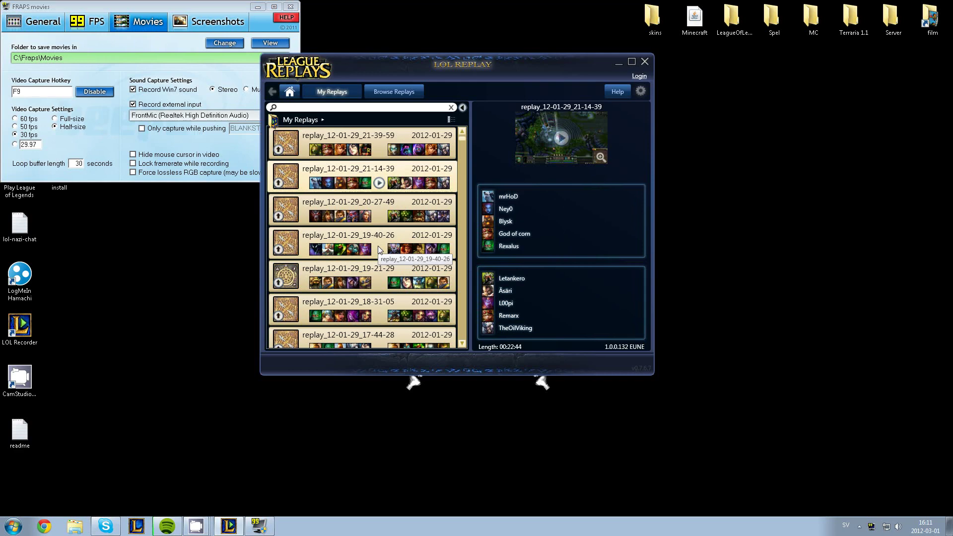
pyautogui.scroll(-10, 378, 246)
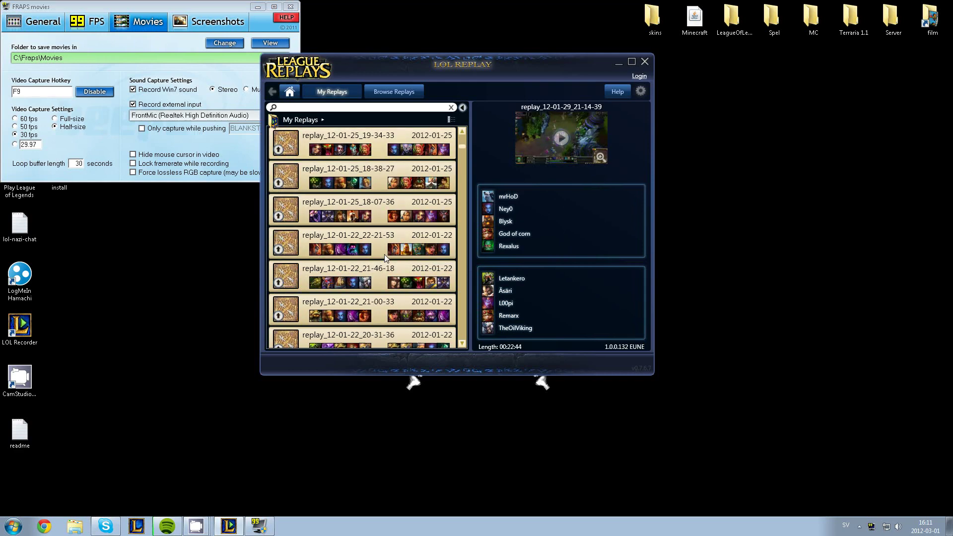
pyautogui.scroll(-8, 384, 254)
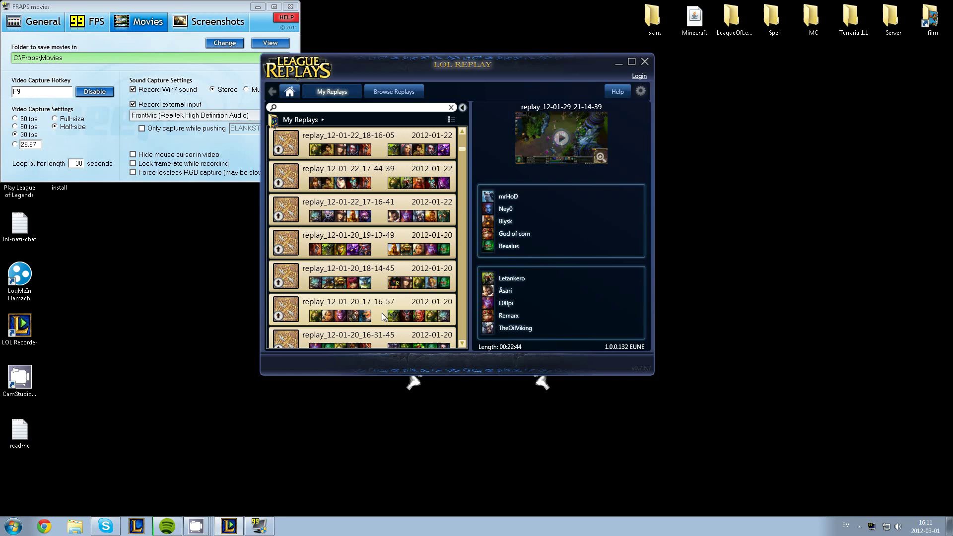
pyautogui.scroll(-6, 382, 312)
pyautogui.click(379, 292)
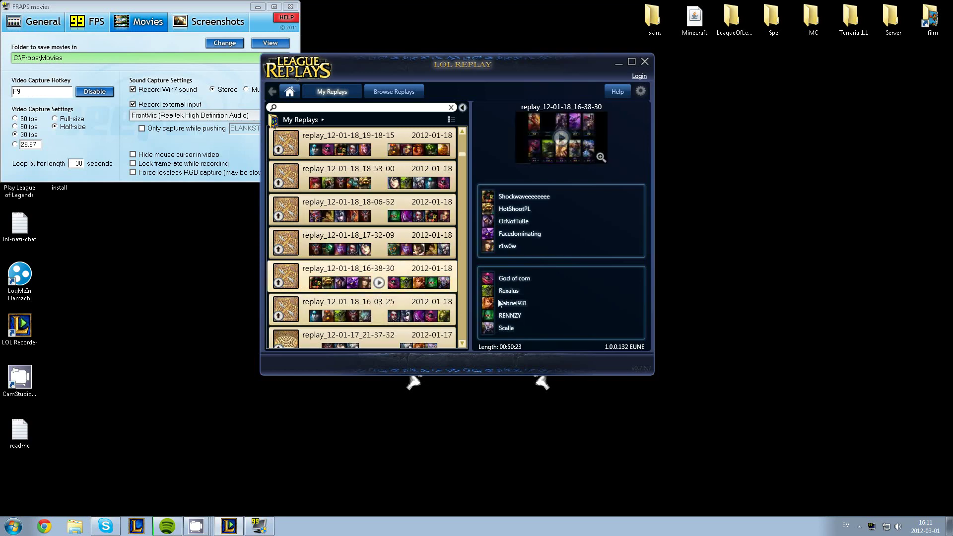
pyautogui.click(396, 242)
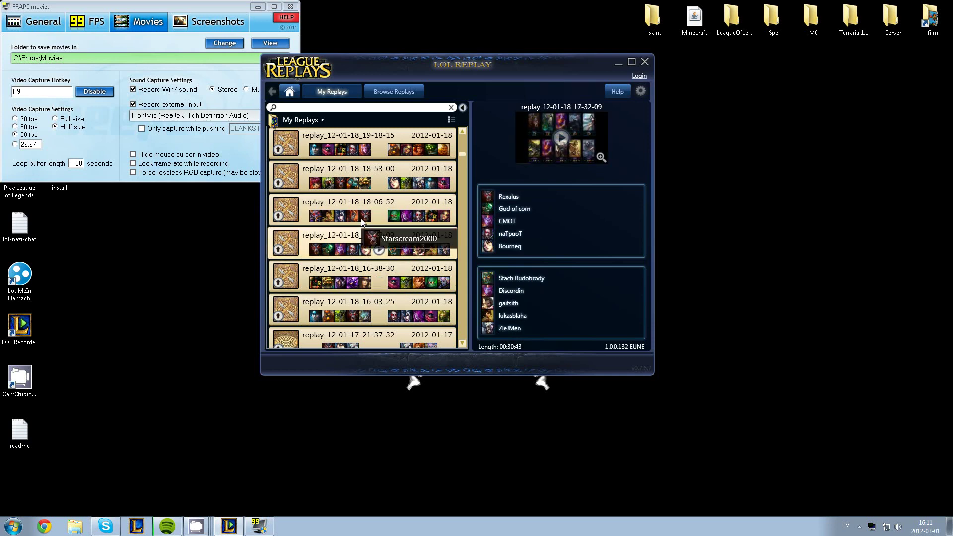
pyautogui.click(380, 143)
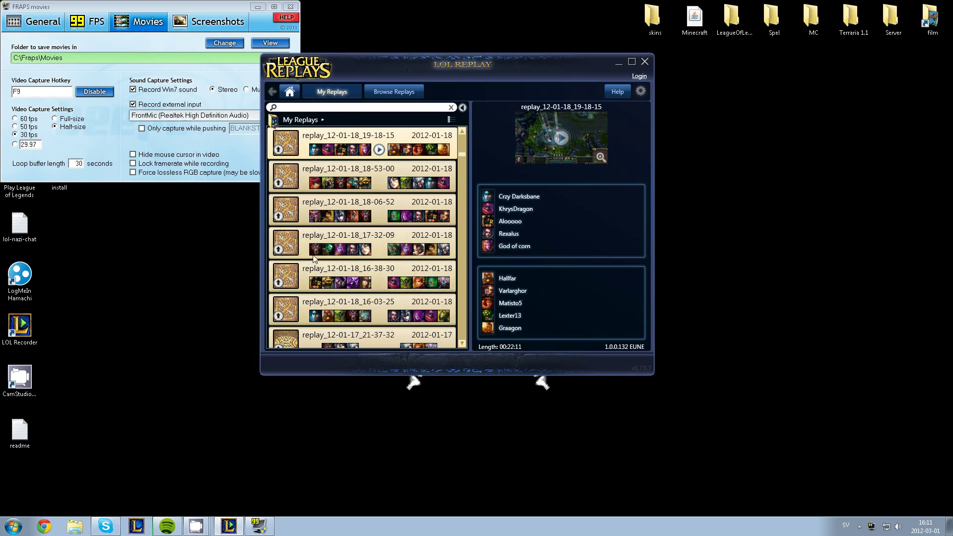
# Play the selected replay, enabling the Fraps fix that disables cooldown timer syncing and acknowledging its notice.
pyautogui.click(379, 149)
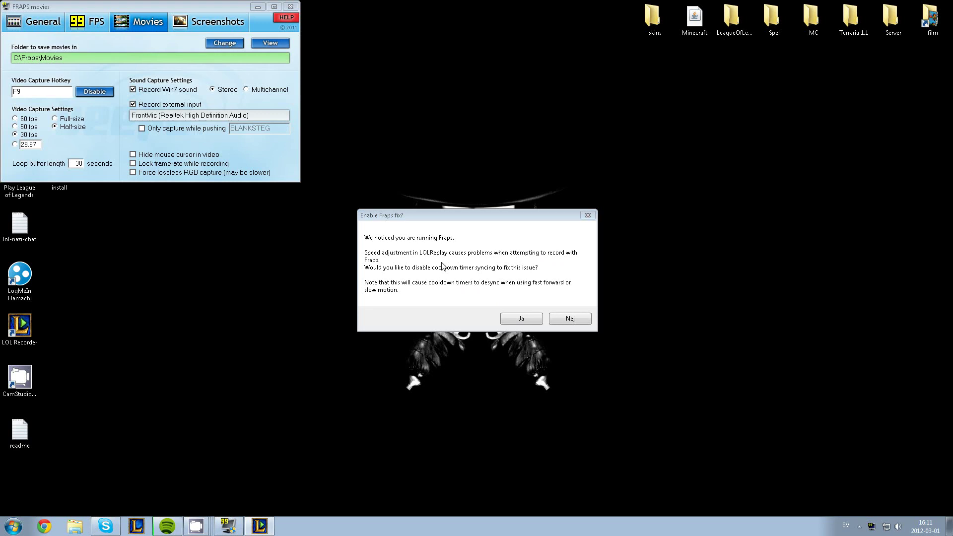
pyautogui.click(420, 213)
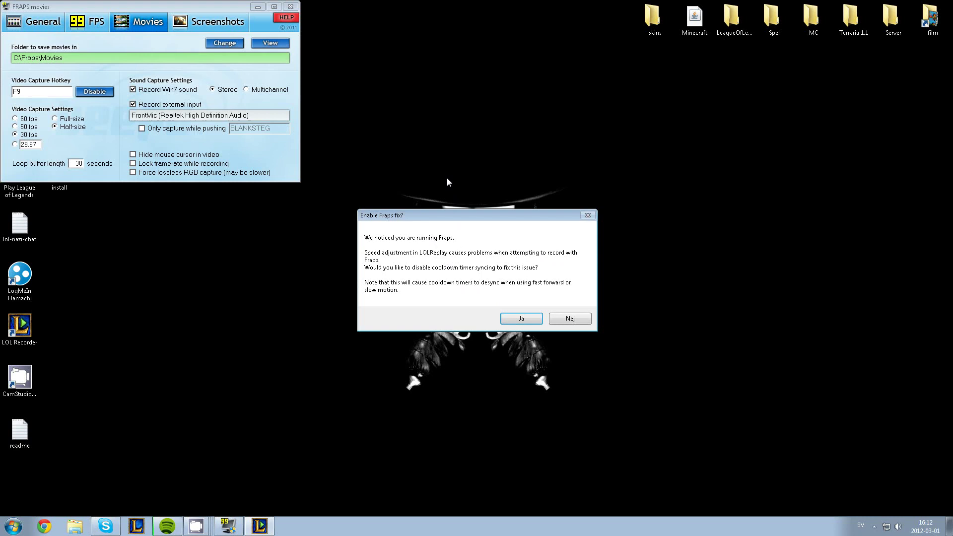
pyautogui.click(529, 320)
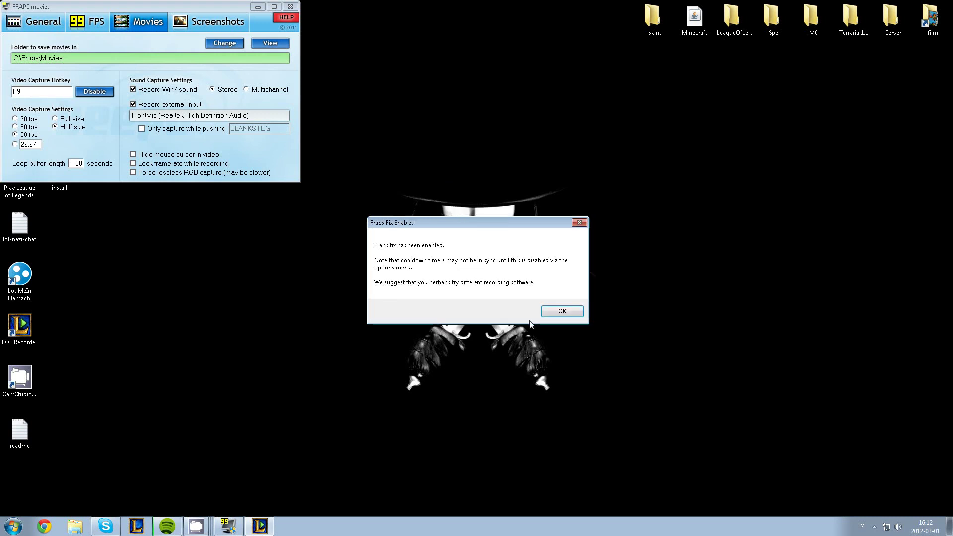
pyautogui.click(549, 310)
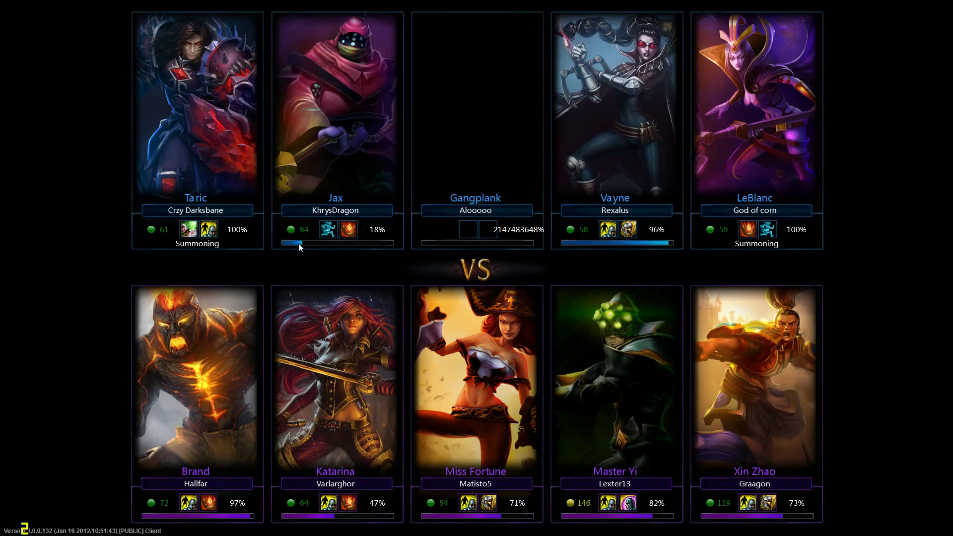
# Switch from the match loading screen to the desktop and bring up the CamStudio recorder window.
pyautogui.hotkey('alt', 'Tab')
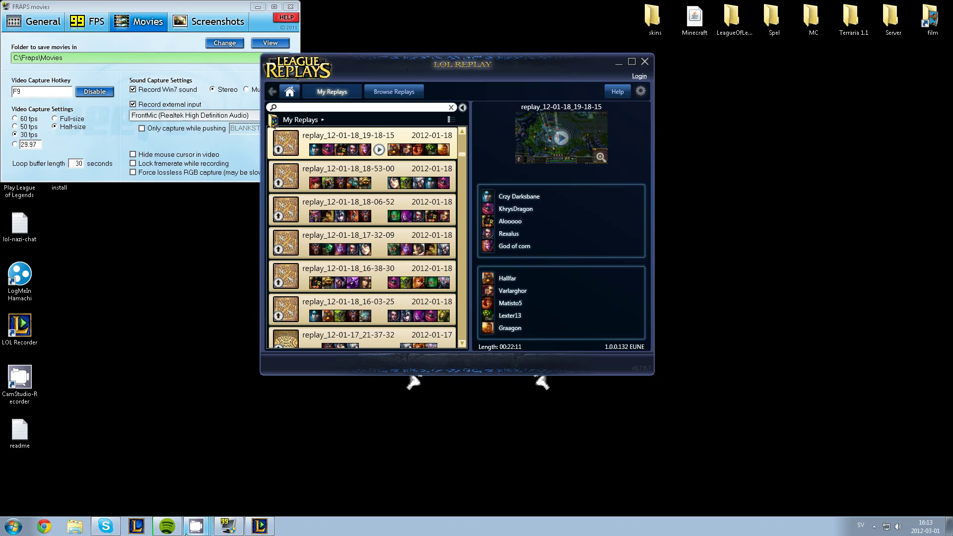
pyautogui.moveTo(197, 525)
pyautogui.click(207, 471)
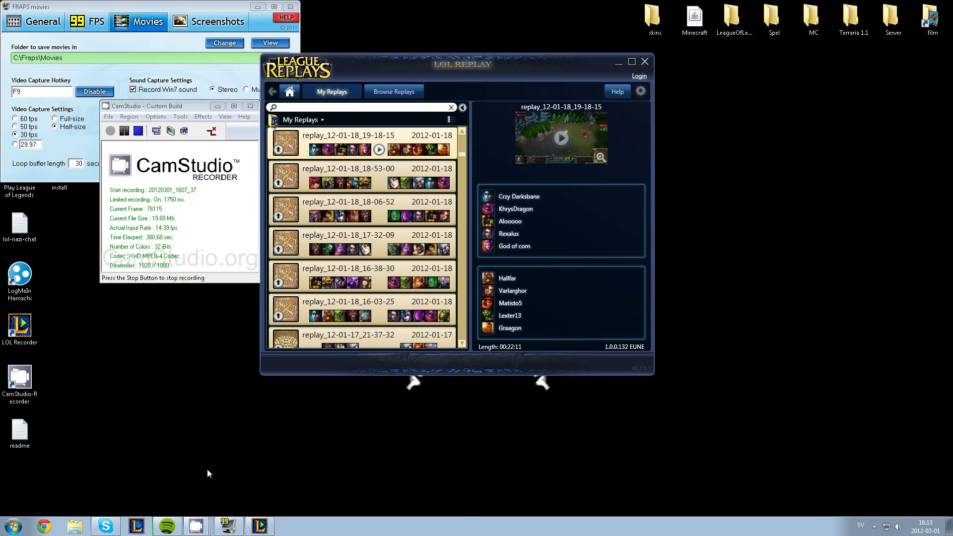